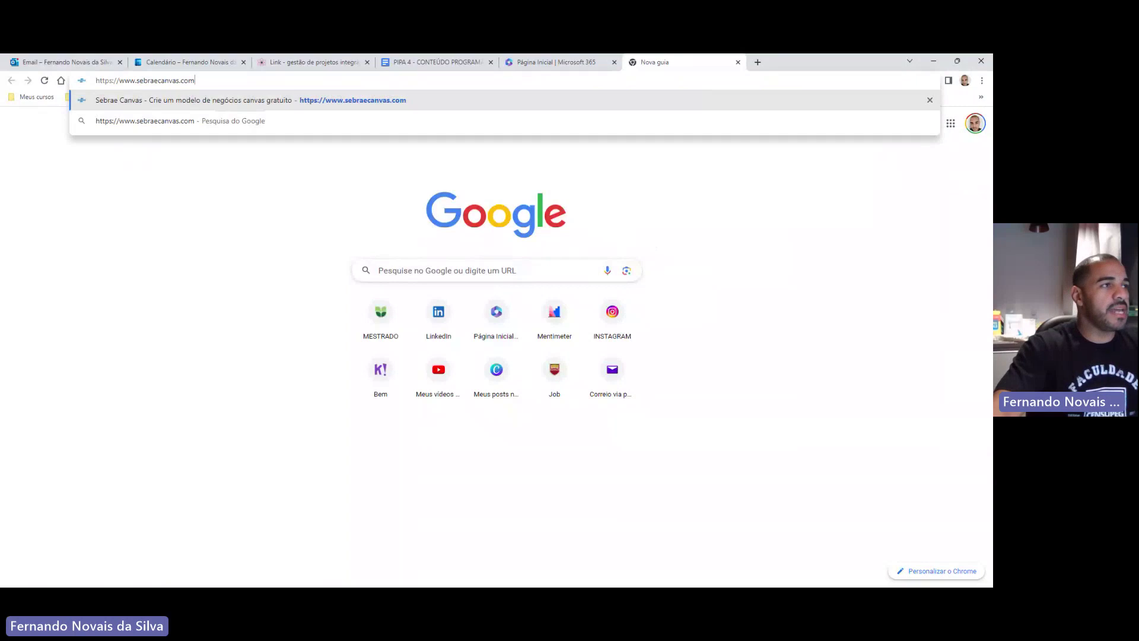
pyautogui.click(370, 106)
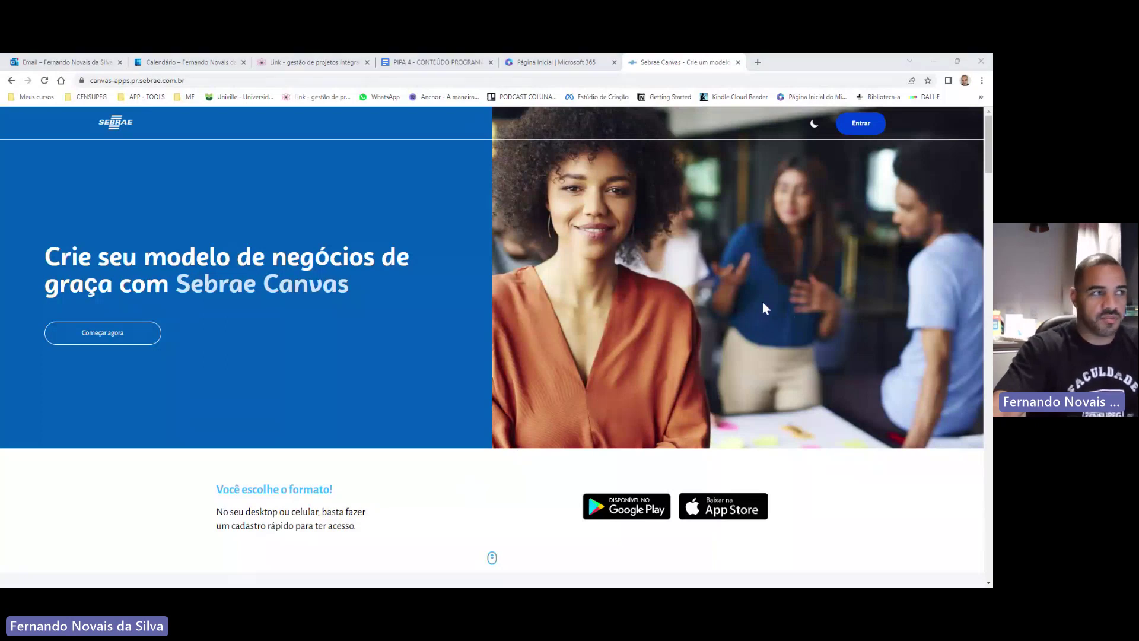
pyautogui.click(842, 134)
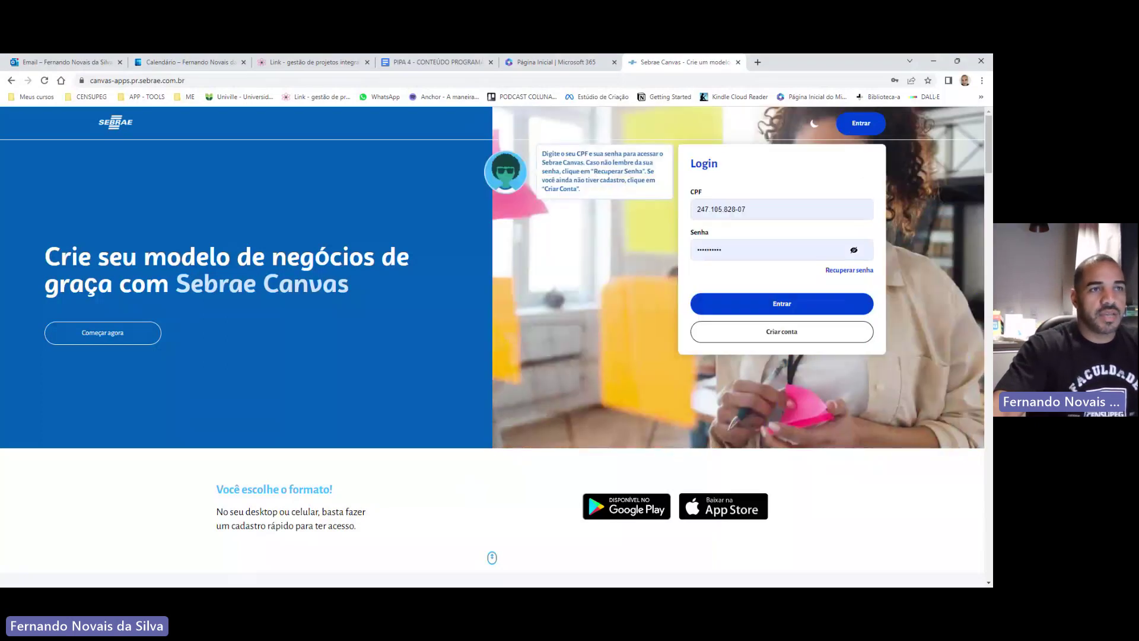
pyautogui.click(777, 306)
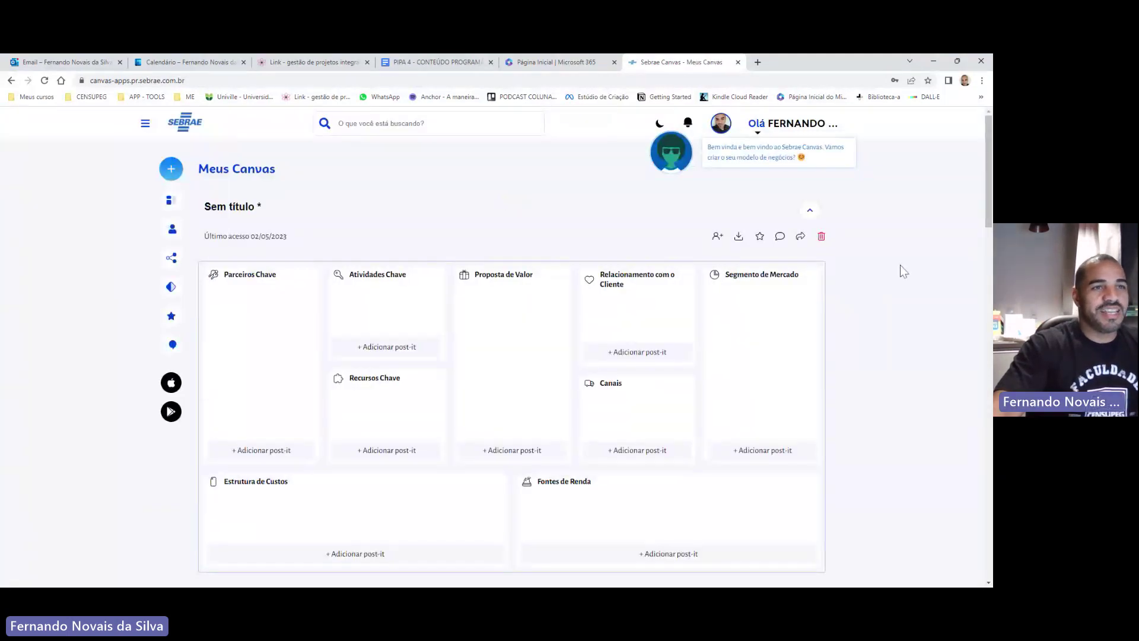
# - Add one blank post-it each to the Segmento de Mercado and Proposta de Valor blocks of the untitled canvas
pyautogui.scroll(-1, 914, 264)
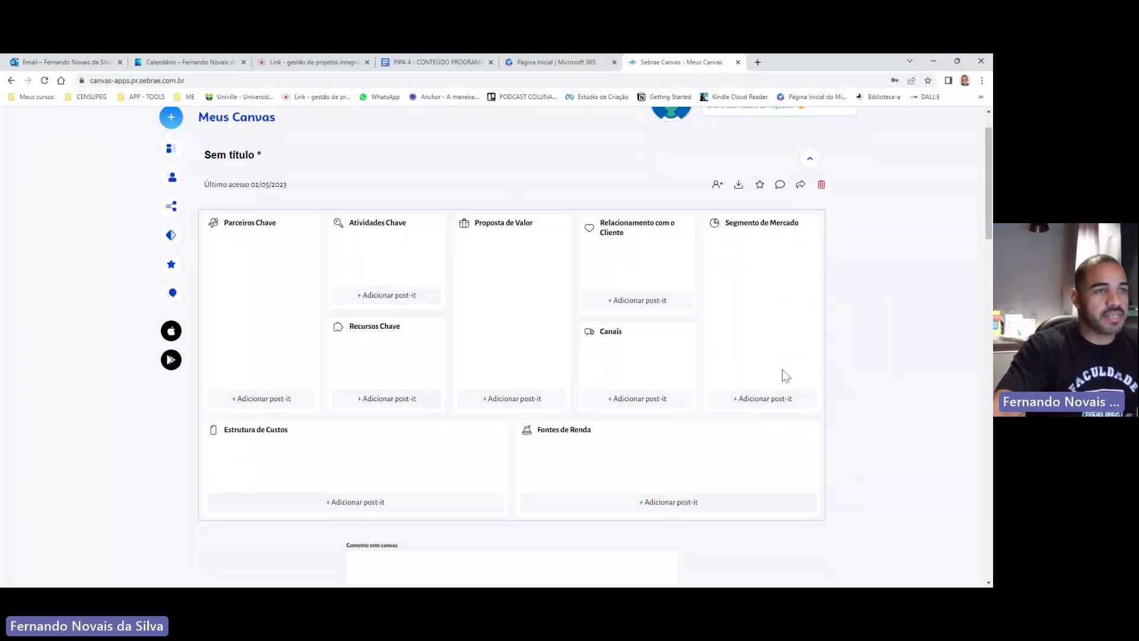
pyautogui.click(755, 399)
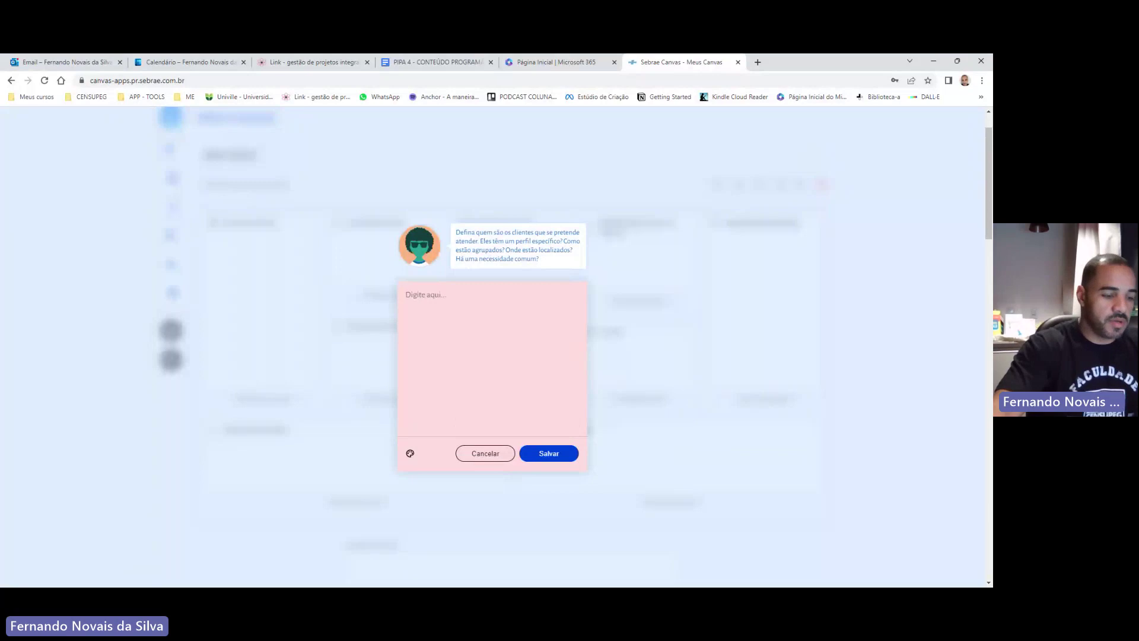
pyautogui.click(550, 454)
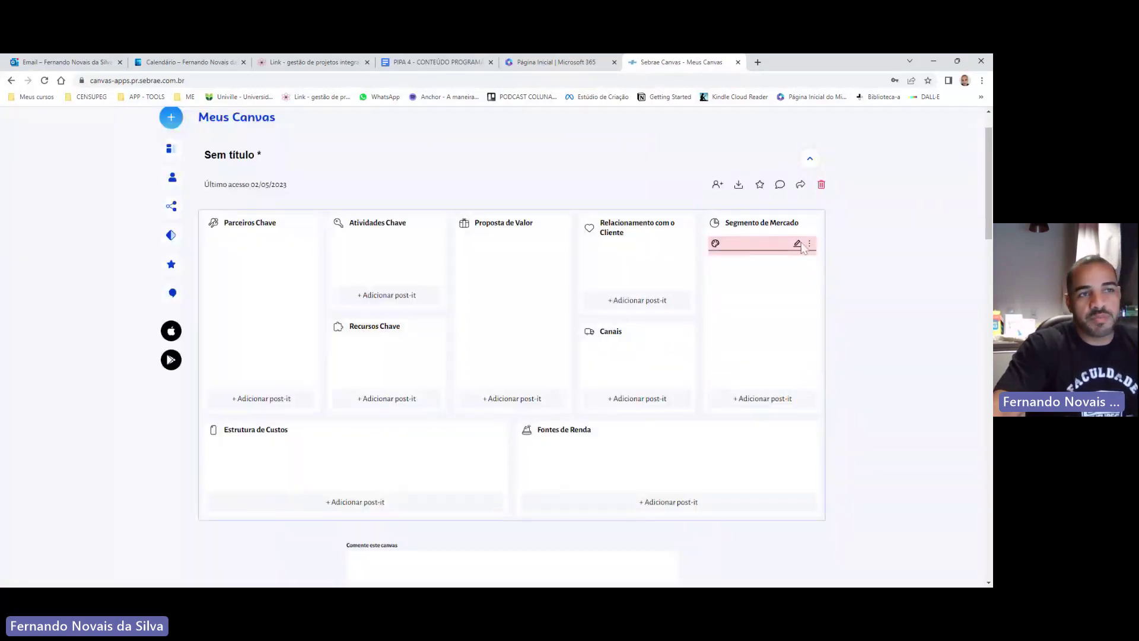
pyautogui.click(513, 399)
pyautogui.click(634, 324)
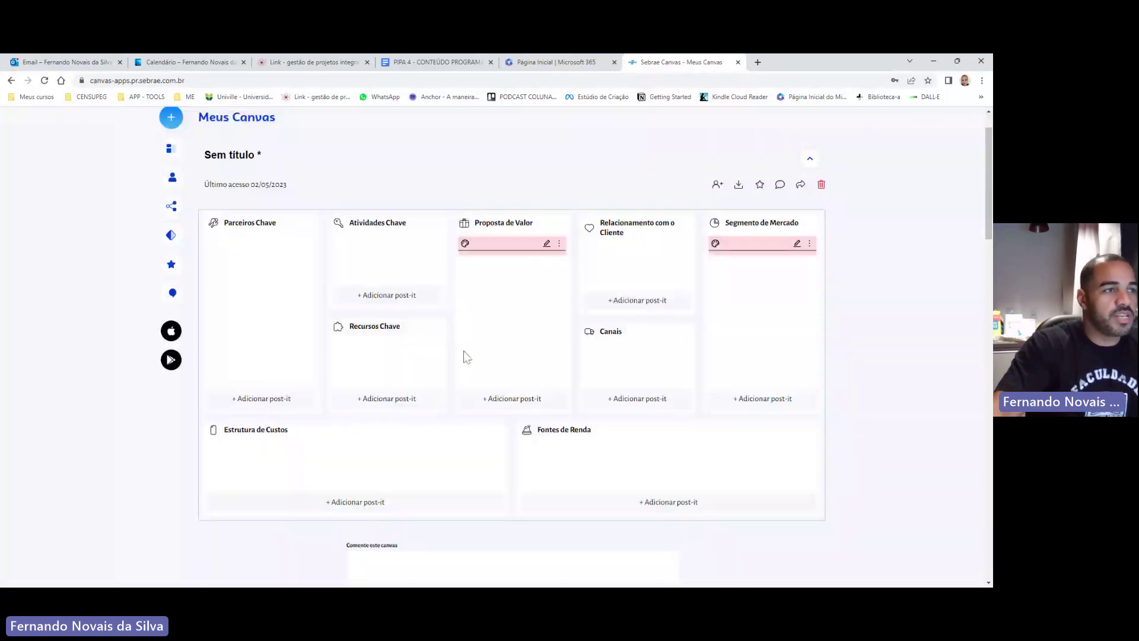
# - Add one blank post-it each to the Atividades Chave and Parceiros Chave blocks
pyautogui.click(399, 300)
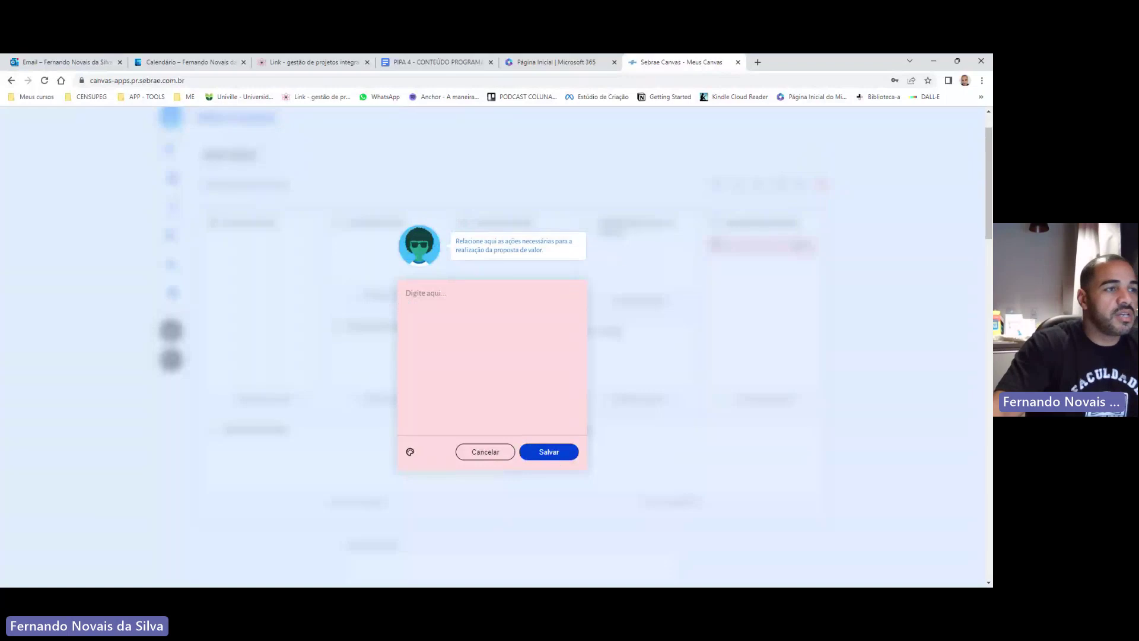
pyautogui.click(547, 454)
pyautogui.click(276, 403)
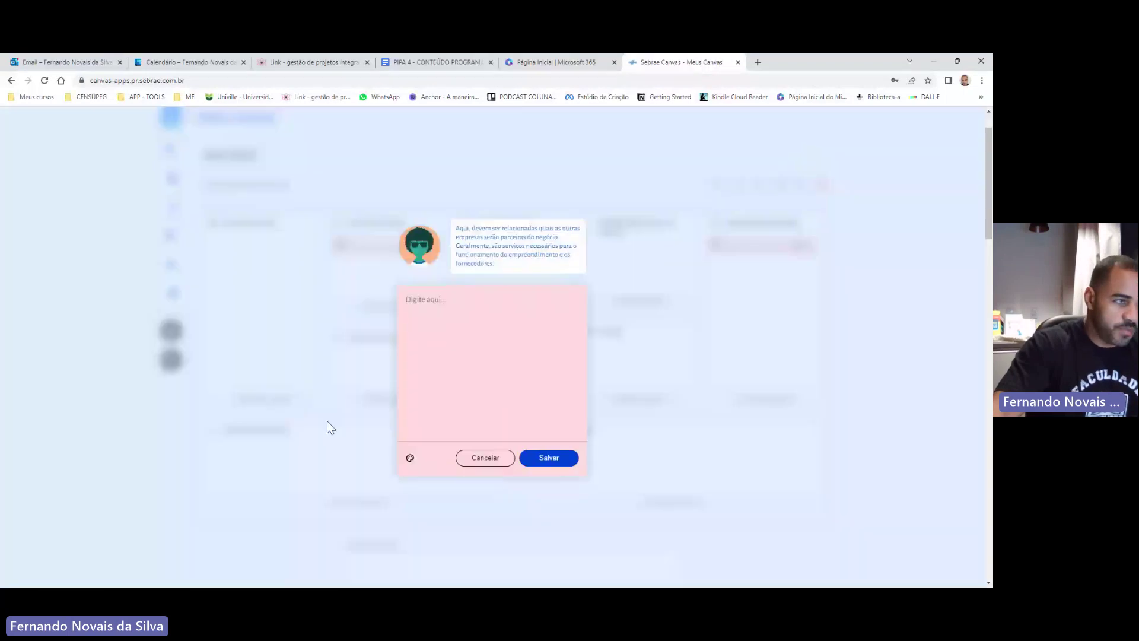
pyautogui.click(553, 459)
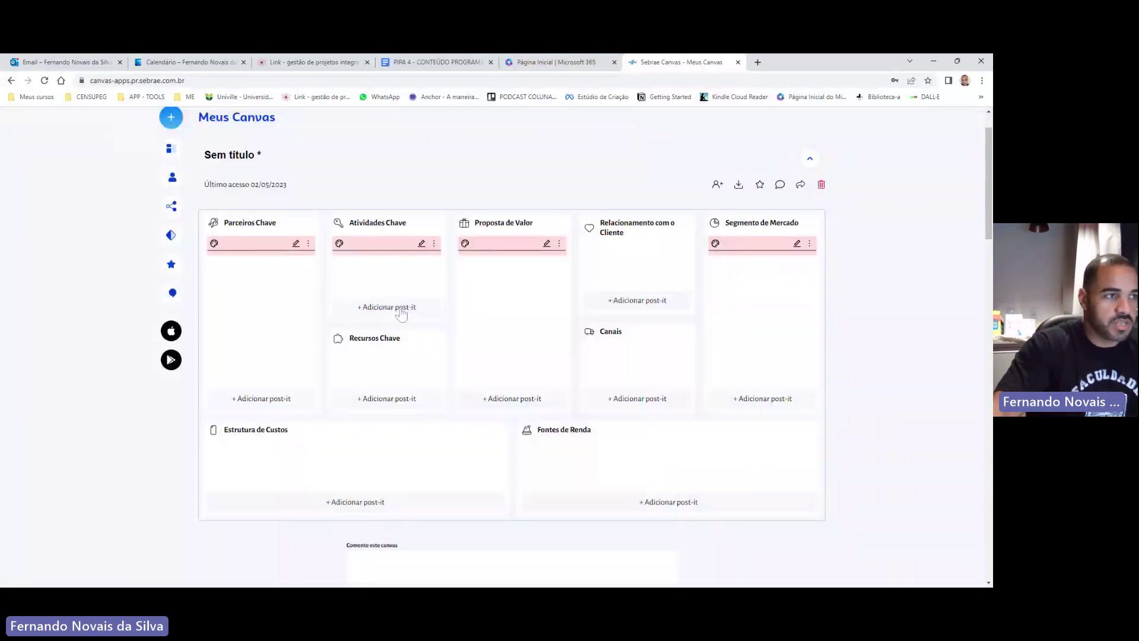
# - Add one blank post-it each to the Recursos Chave and Estrutura de Custos blocks
pyautogui.click(392, 409)
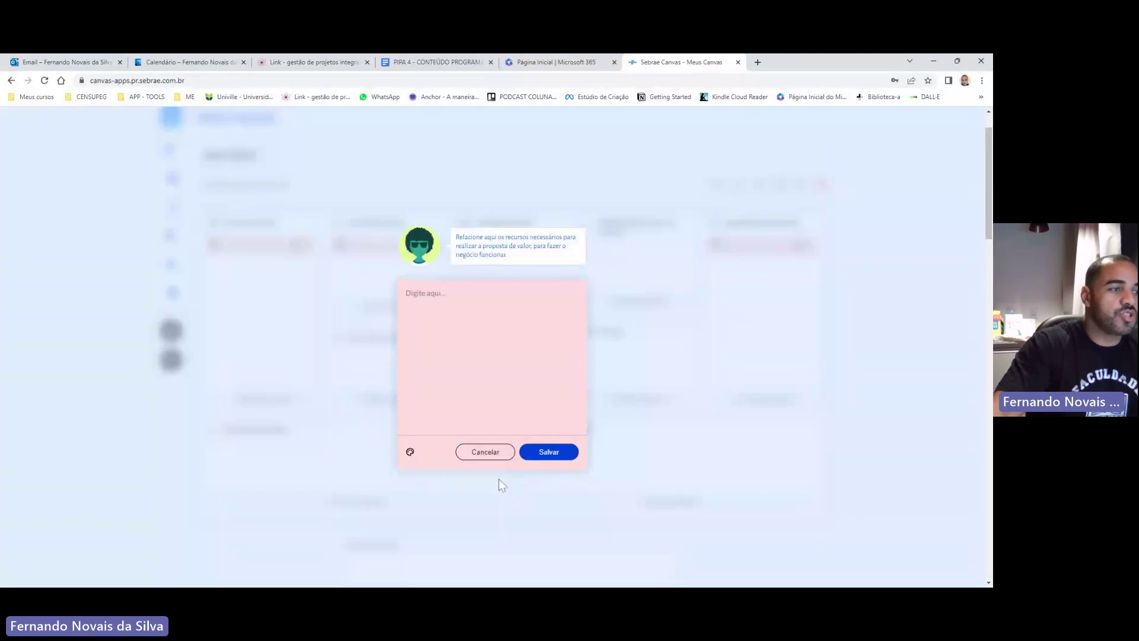
pyautogui.click(436, 479)
pyautogui.click(383, 500)
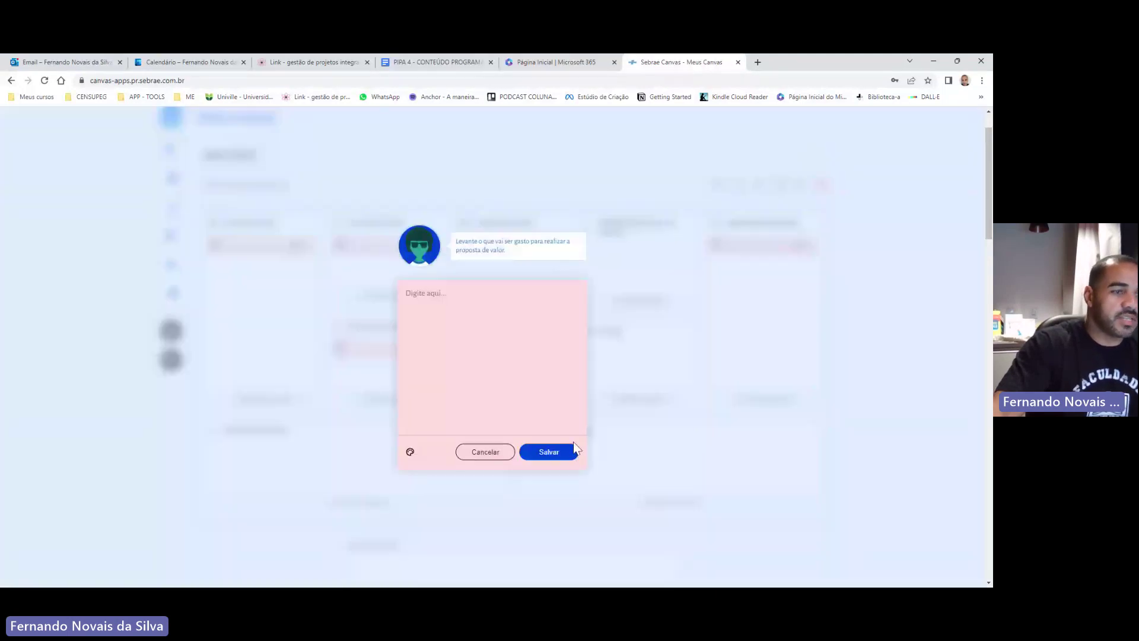
pyautogui.click(553, 458)
# - Add one blank post-it each to the Fontes de Renda and Canais blocks
pyautogui.click(680, 501)
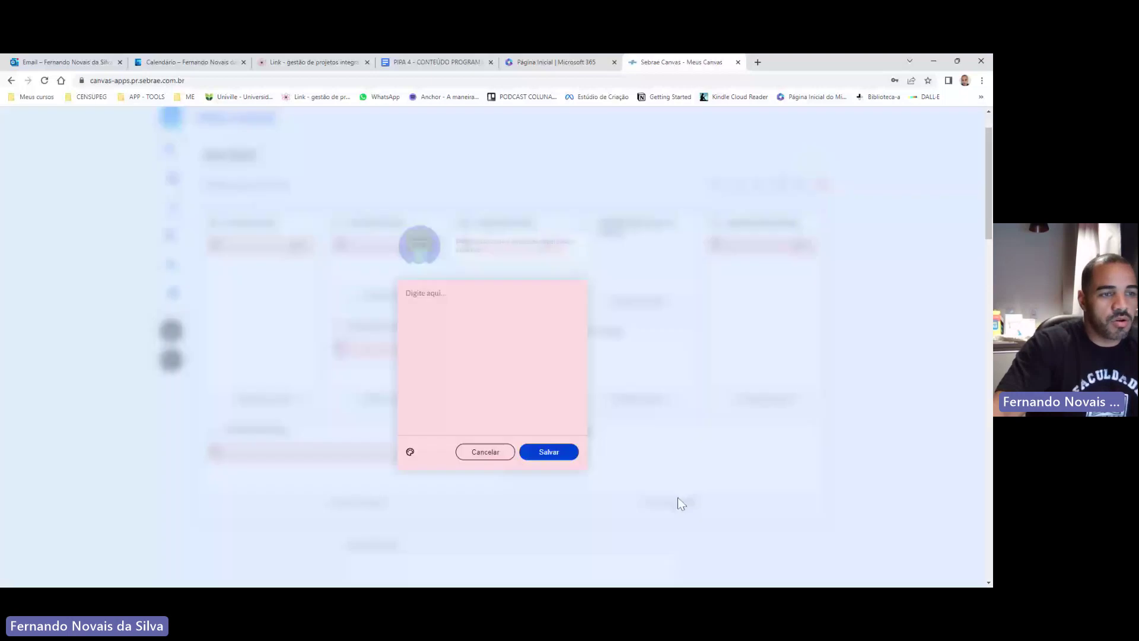
pyautogui.click(544, 453)
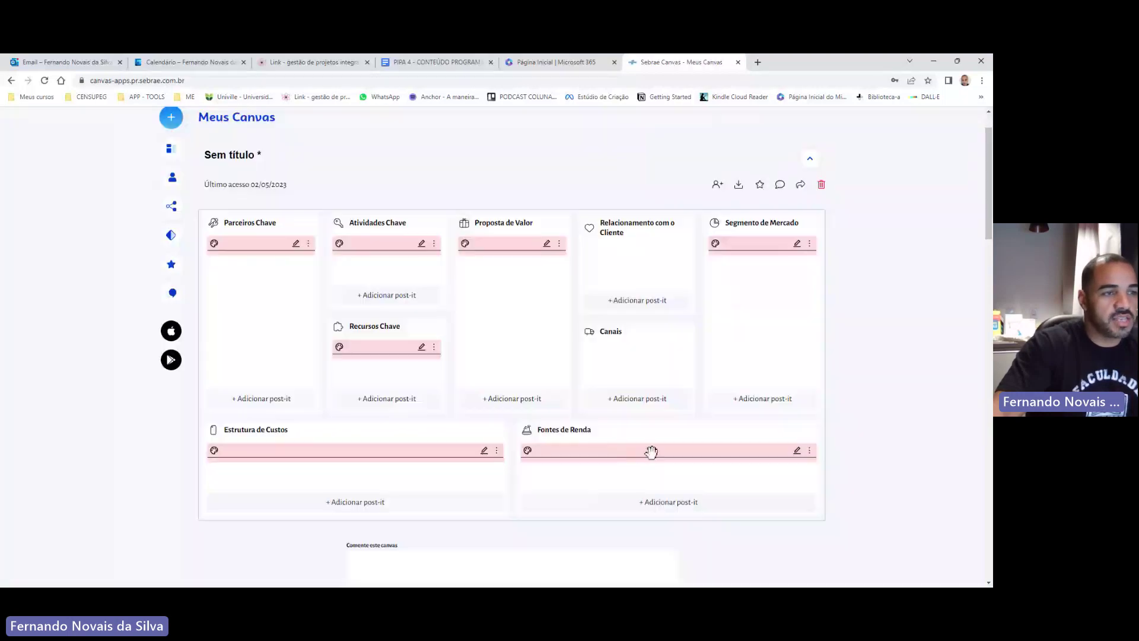
pyautogui.click(642, 399)
pyautogui.click(871, 409)
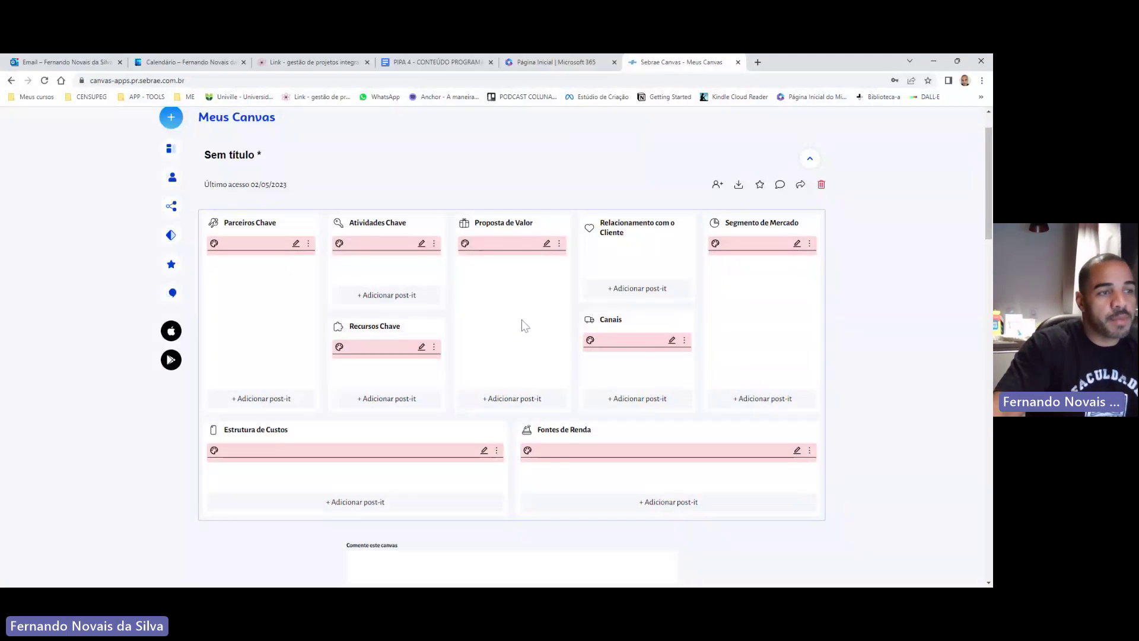
# - Add two more post-its to Proposta de Valor: one blank and one reading "Transformar a vida das pessoas através da educação !"
pyautogui.click(513, 399)
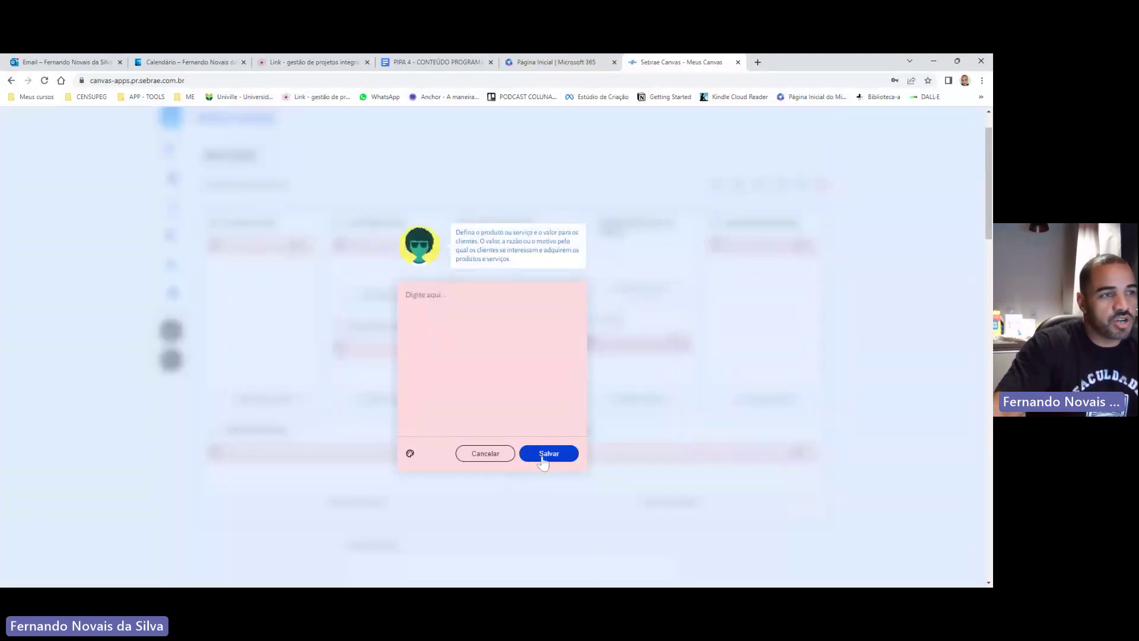
pyautogui.click(544, 455)
pyautogui.click(525, 401)
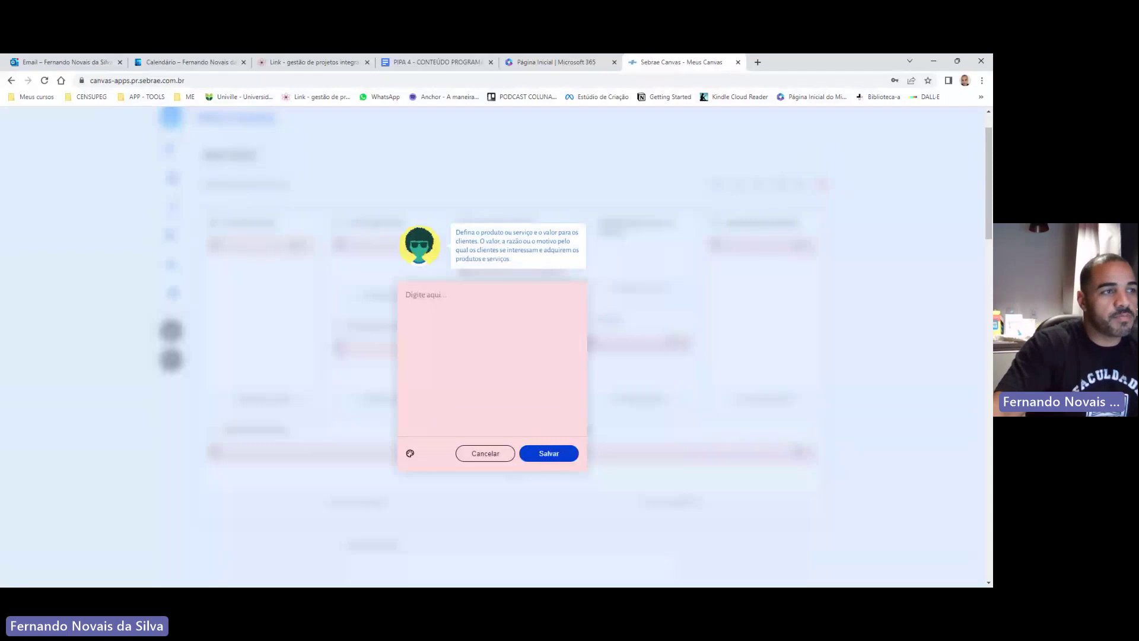
pyautogui.write('Se')
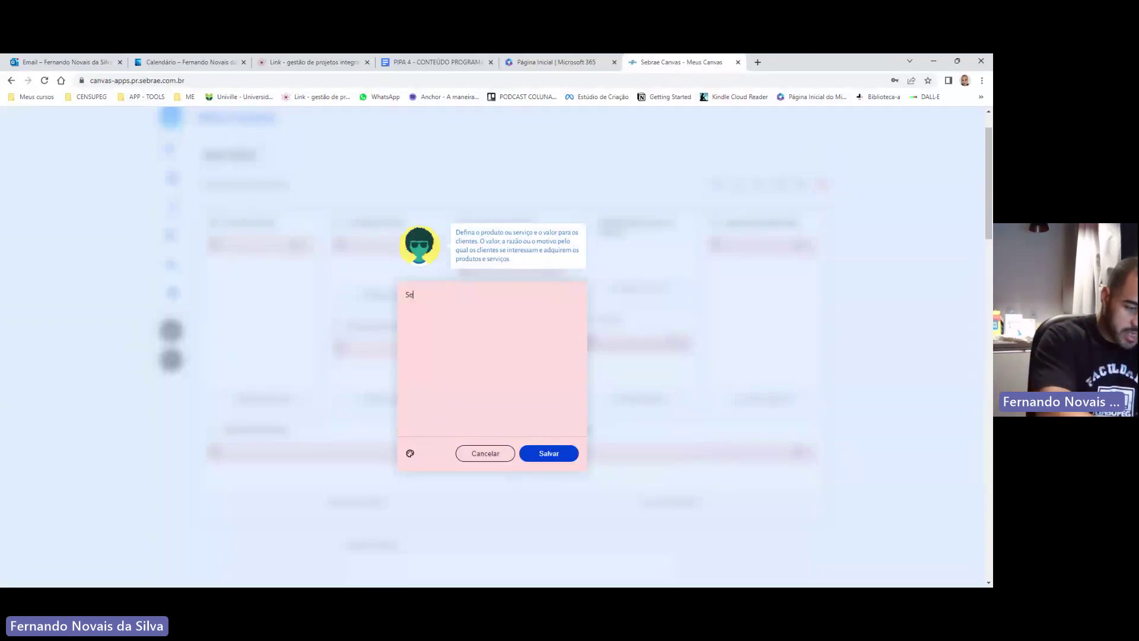
pyautogui.press('BackSpace')
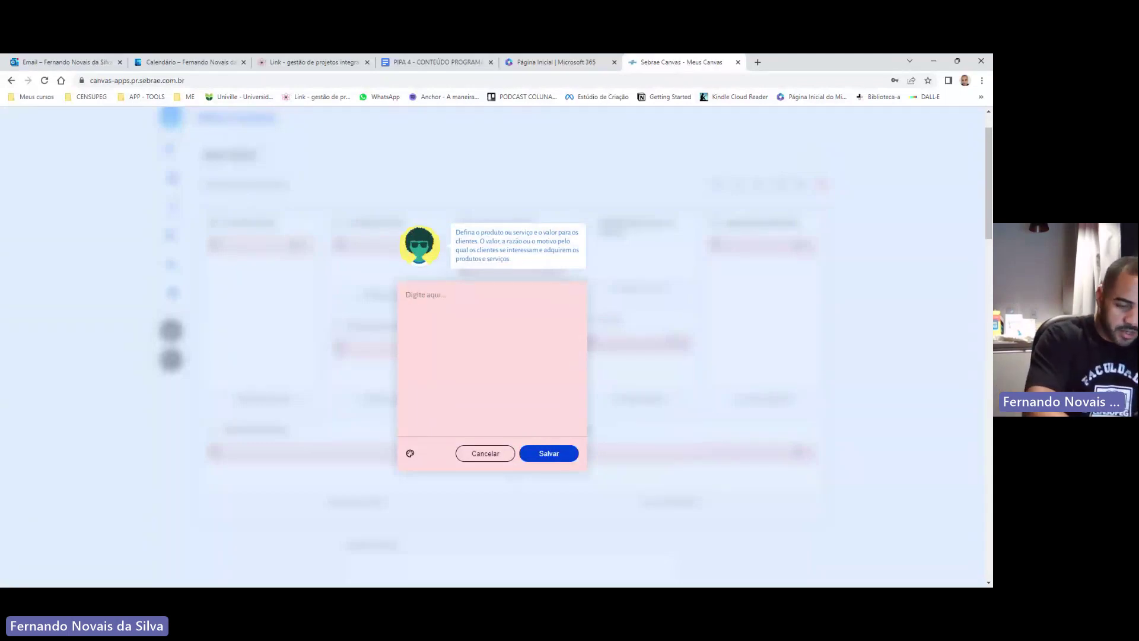
pyautogui.write('T')
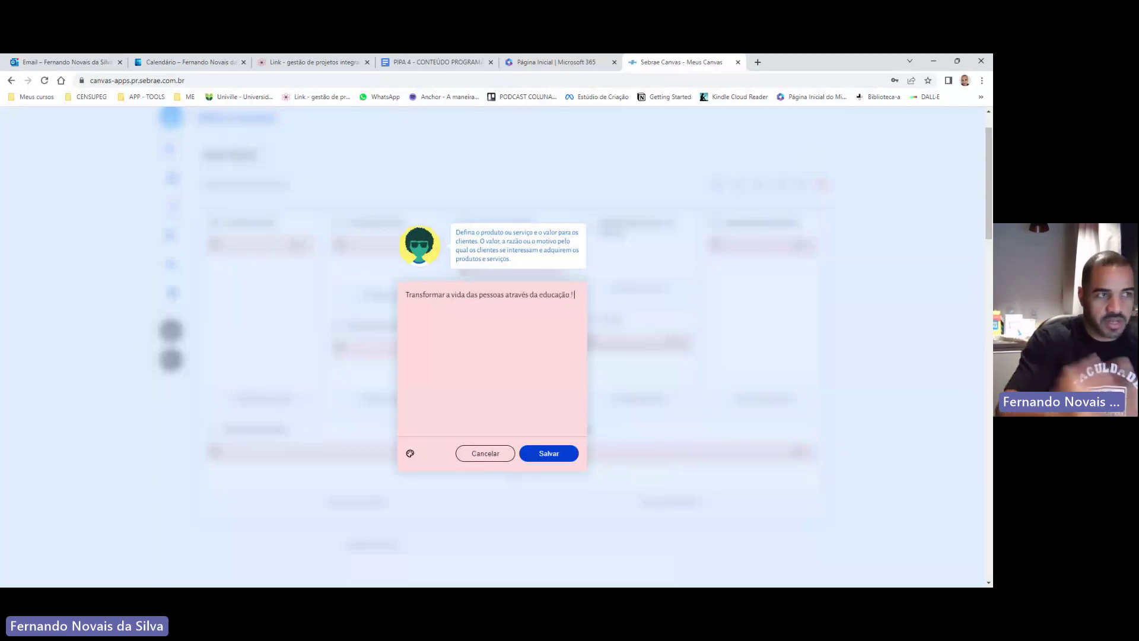
pyautogui.click(548, 454)
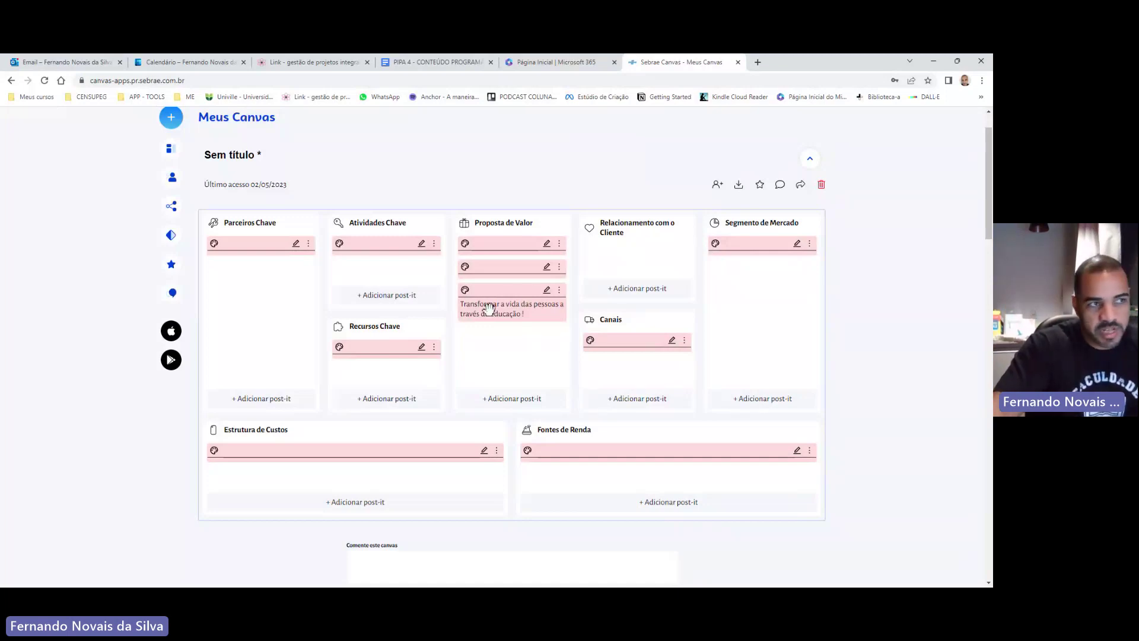
# - View the dialog for inviting people to edit the canvas and close it without inviting anyone
pyautogui.moveTo(532, 312); pyautogui.dragTo(568, 346)
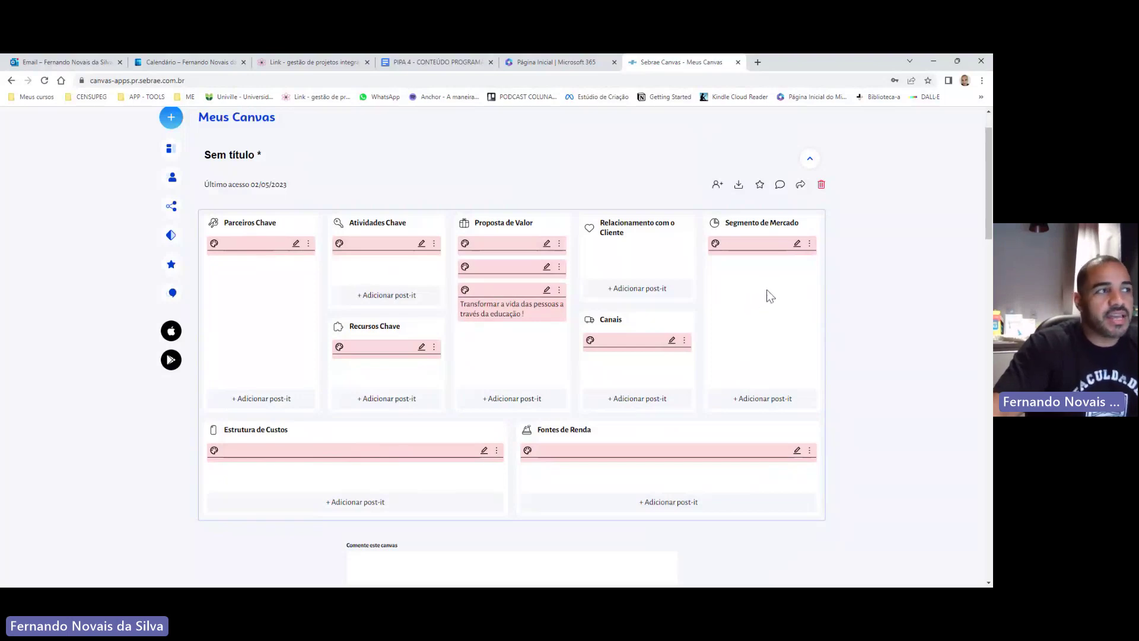
pyautogui.click(719, 186)
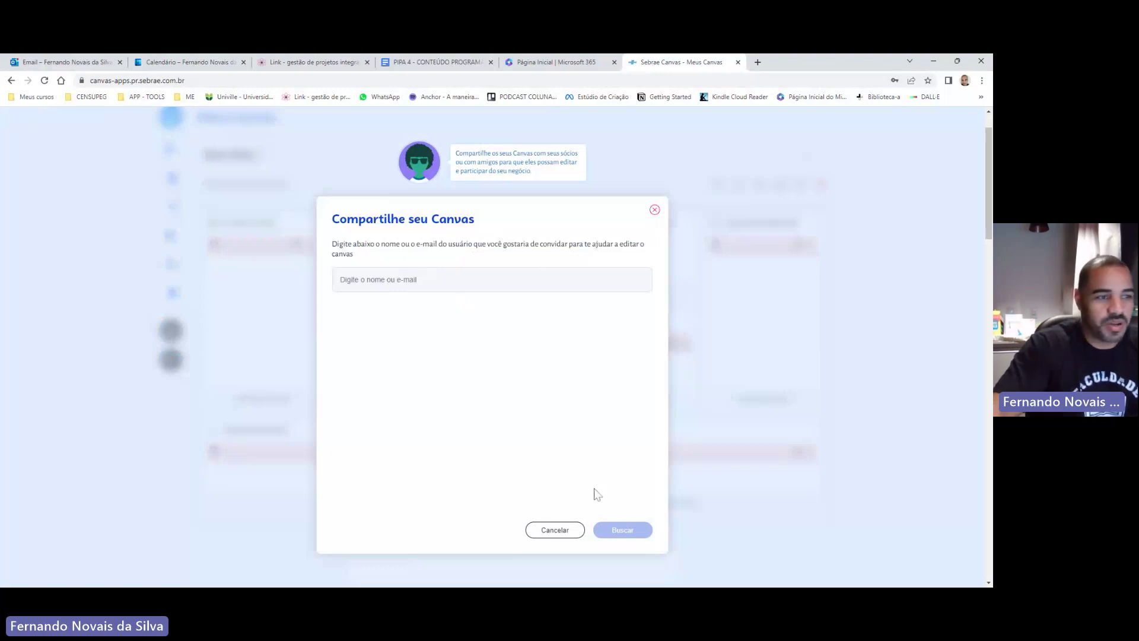
pyautogui.click(562, 530)
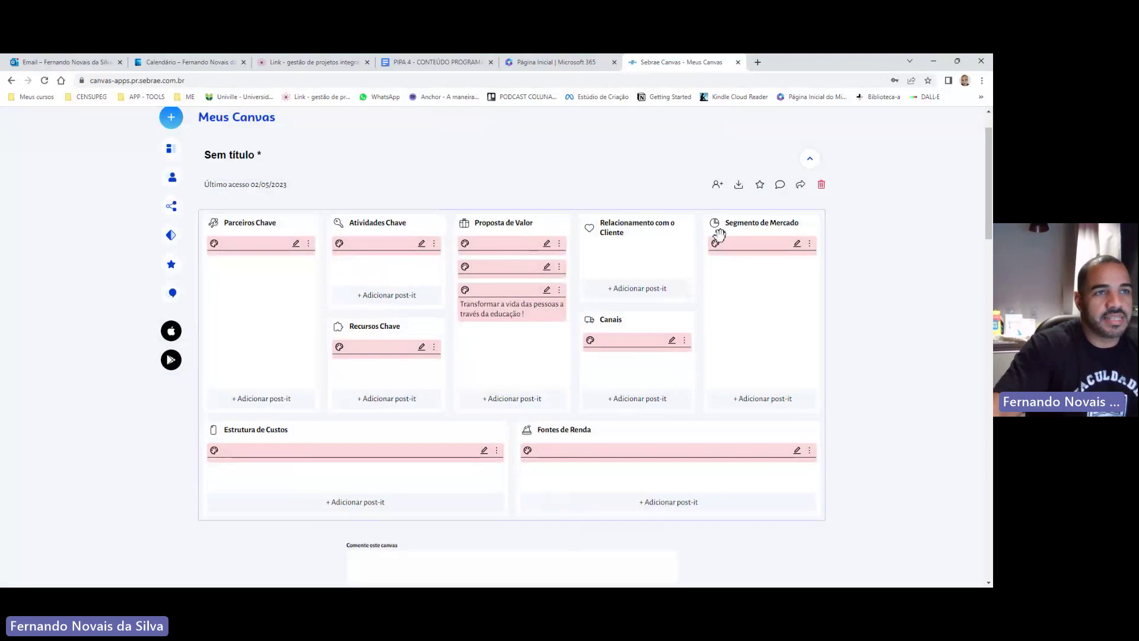
# - Download the canvas in the Canvas format as Canvas - PIPA 4.pdf and open the downloaded PDF
pyautogui.click(740, 186)
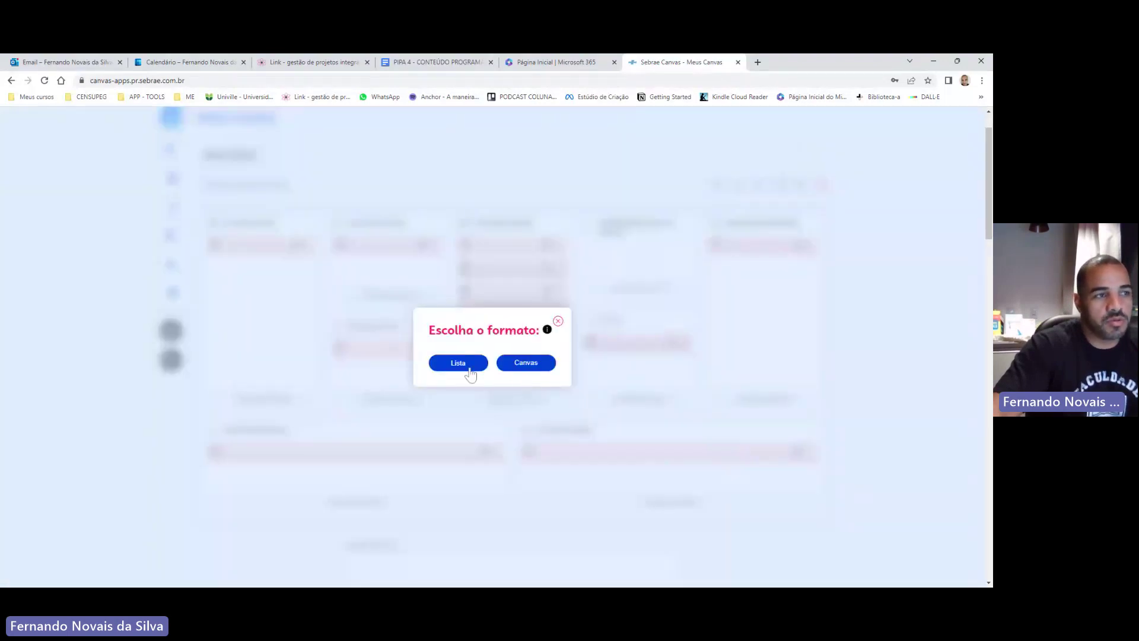
pyautogui.click(530, 369)
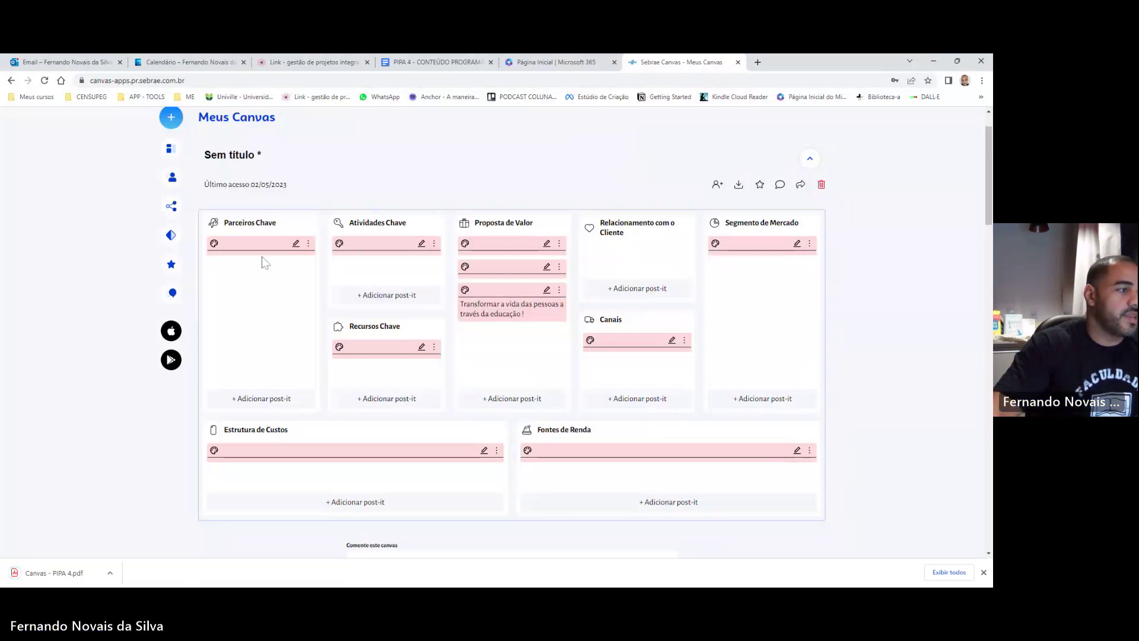
pyautogui.click(305, 62)
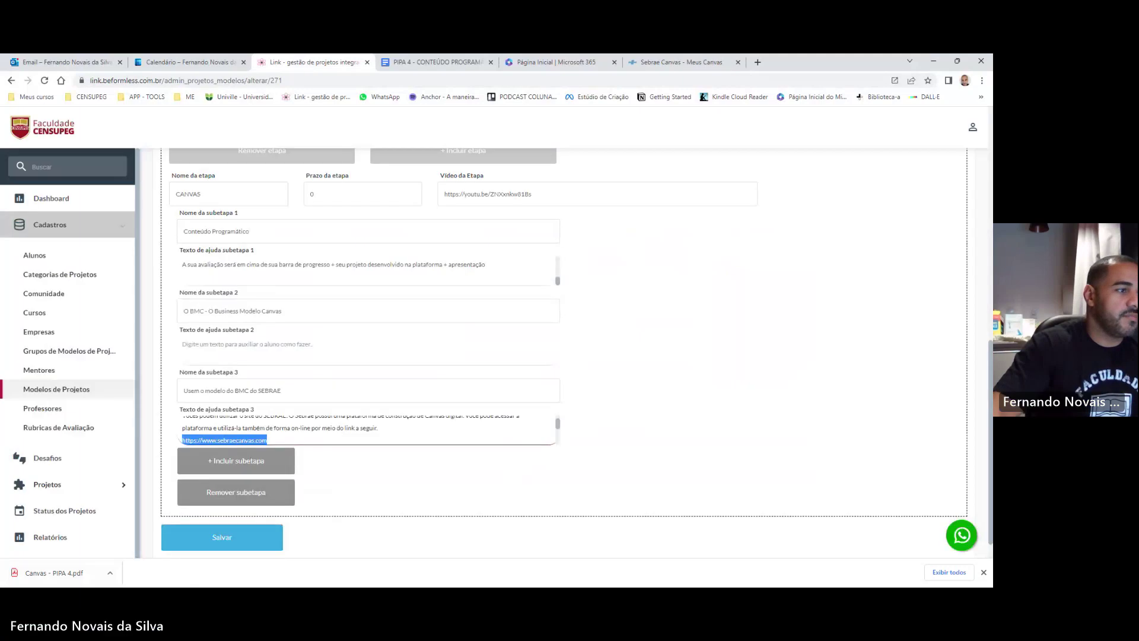
pyautogui.click(54, 575)
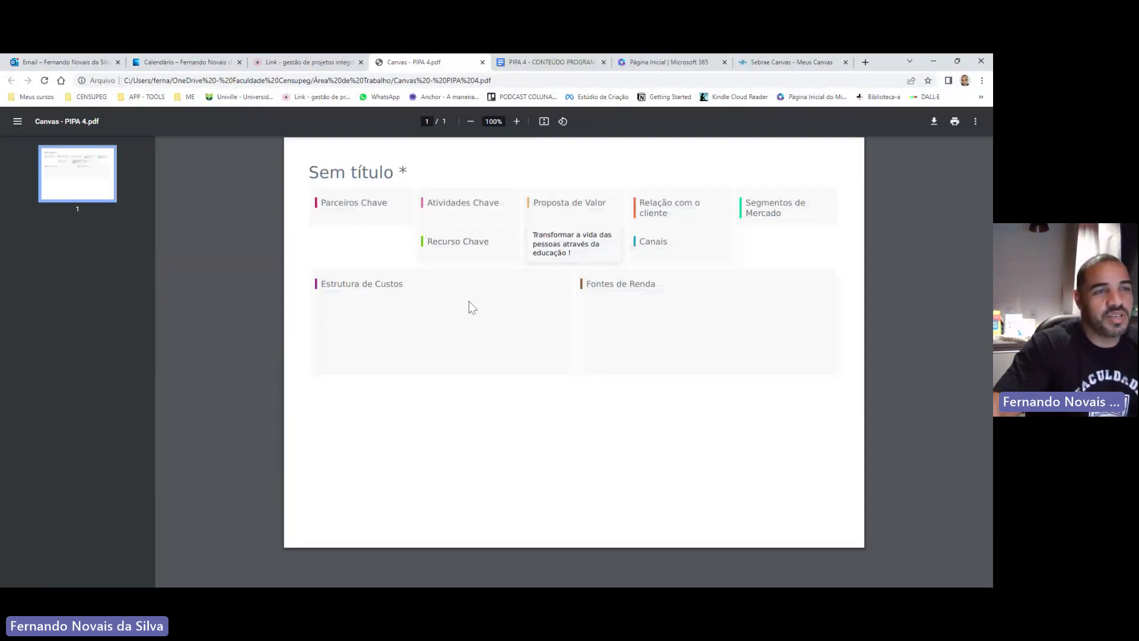
# - Return to Sebrae Canvas and rename the untitled canvas to "Exemplo do Professor" followed by the professor's first name
pyautogui.click(783, 61)
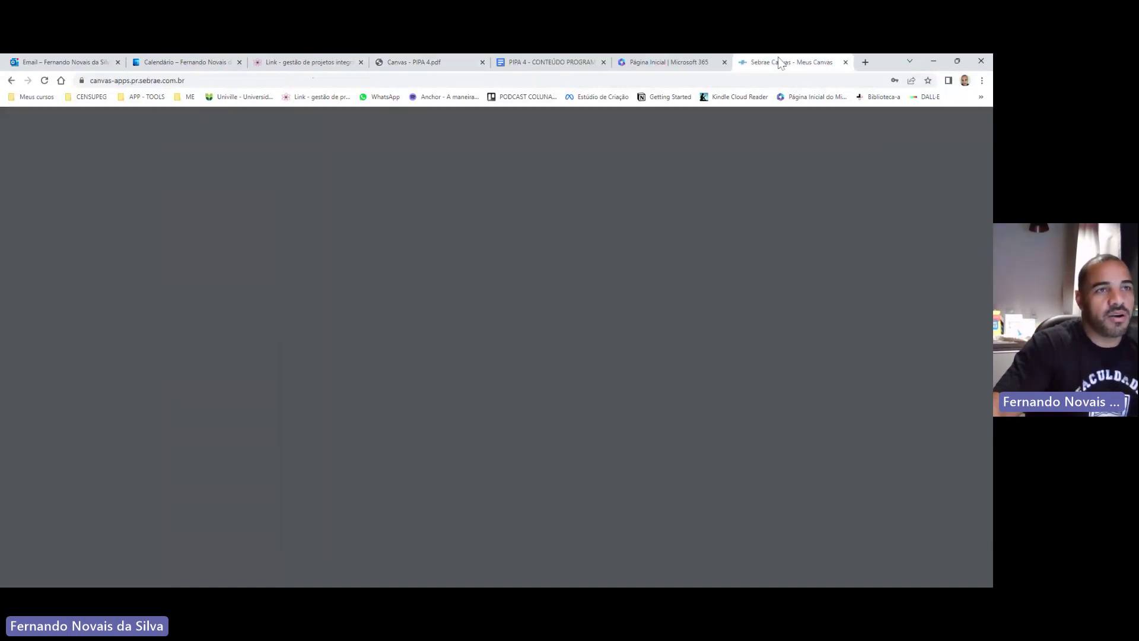
pyautogui.click(255, 155)
pyautogui.hotkey('ctrl', 'a')
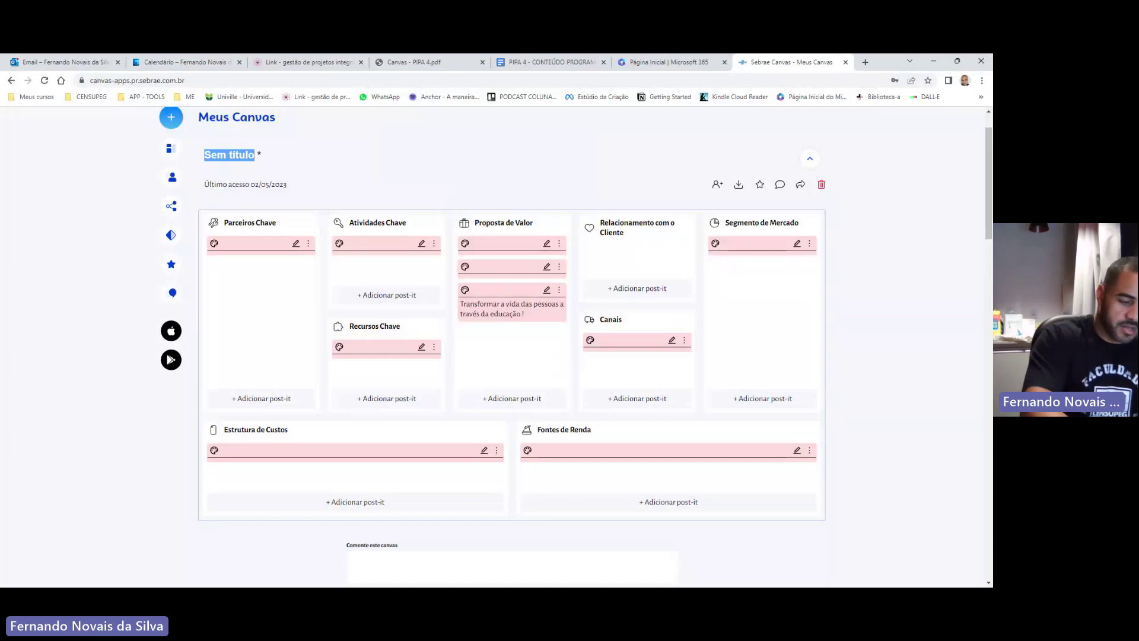
pyautogui.write('Exempl')
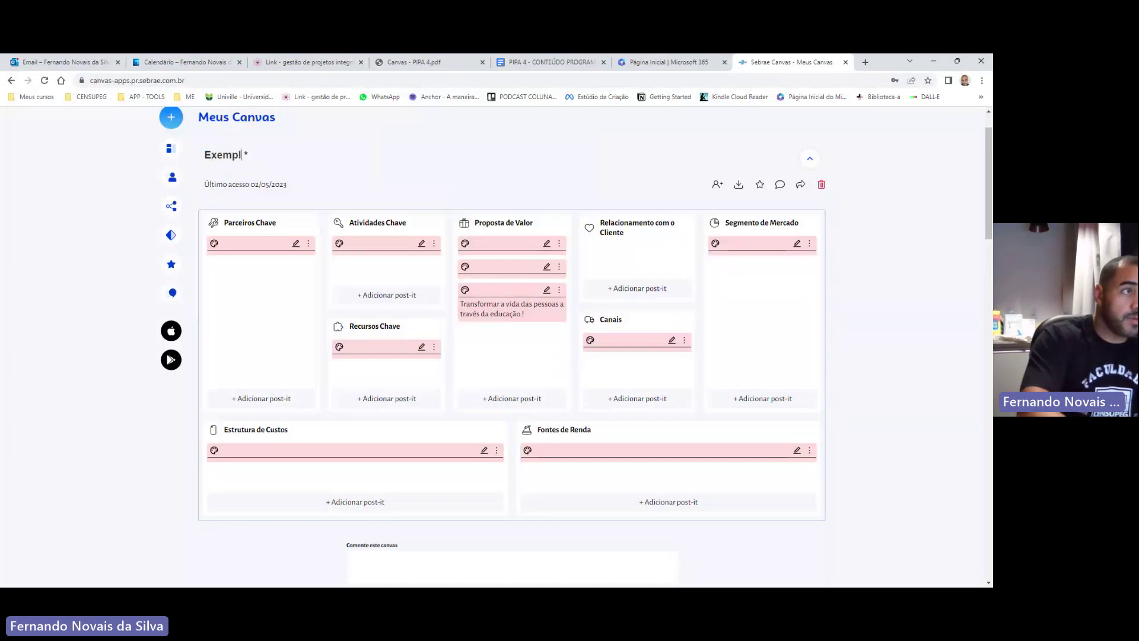
pyautogui.write('o do Prof')
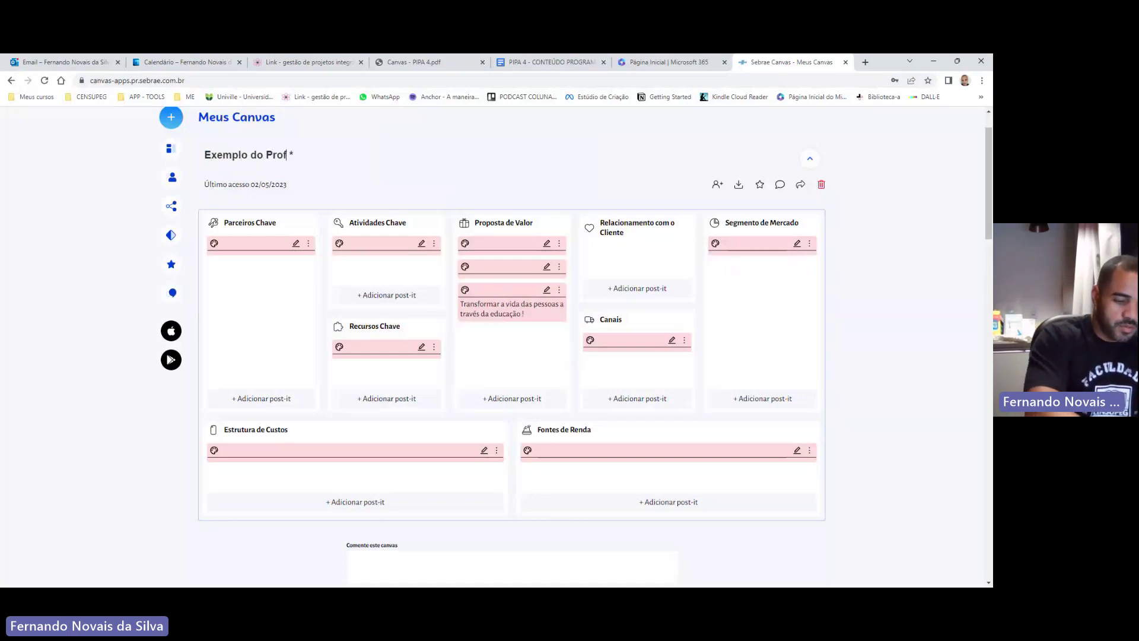
pyautogui.write('essor Fernando')
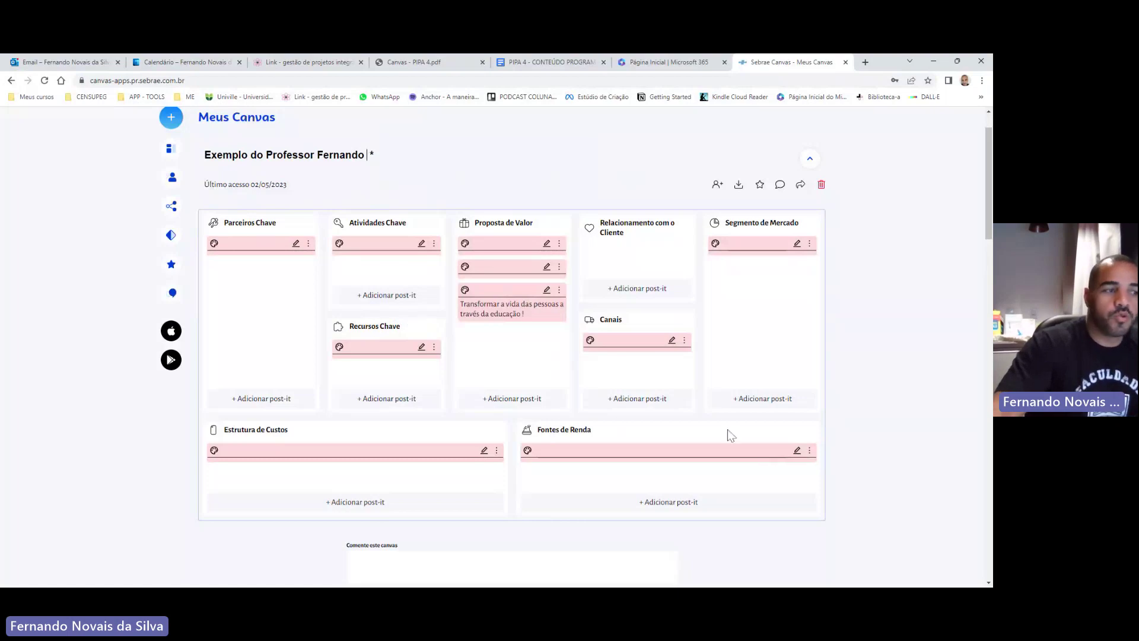
pyautogui.scroll(-2, 659, 375)
pyautogui.scroll(3, 658, 375)
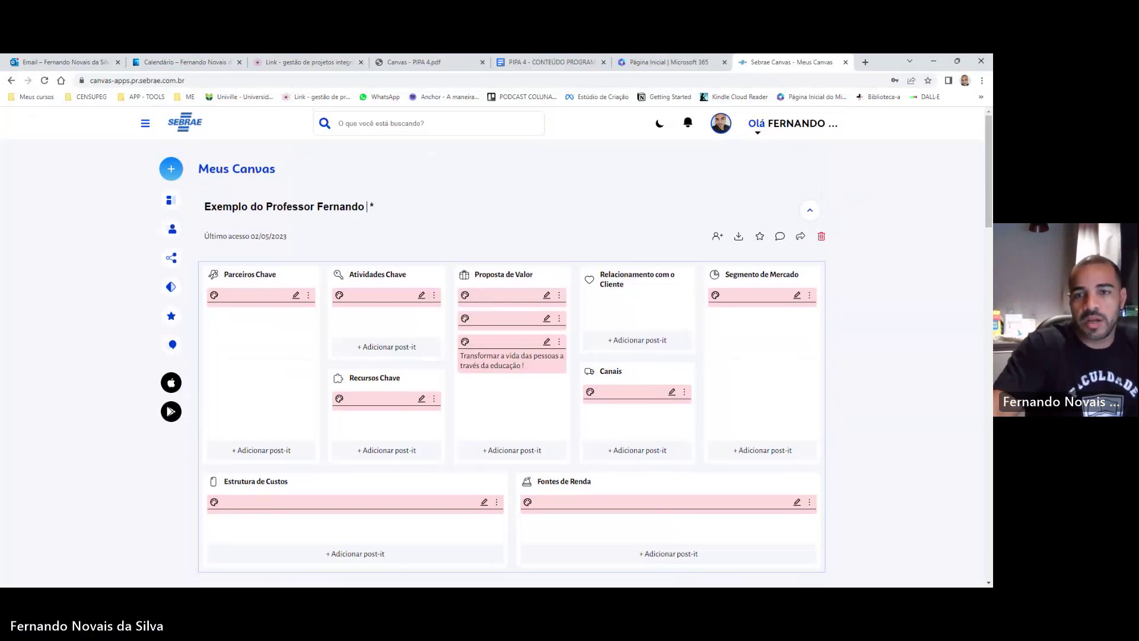
pyautogui.press('Return')
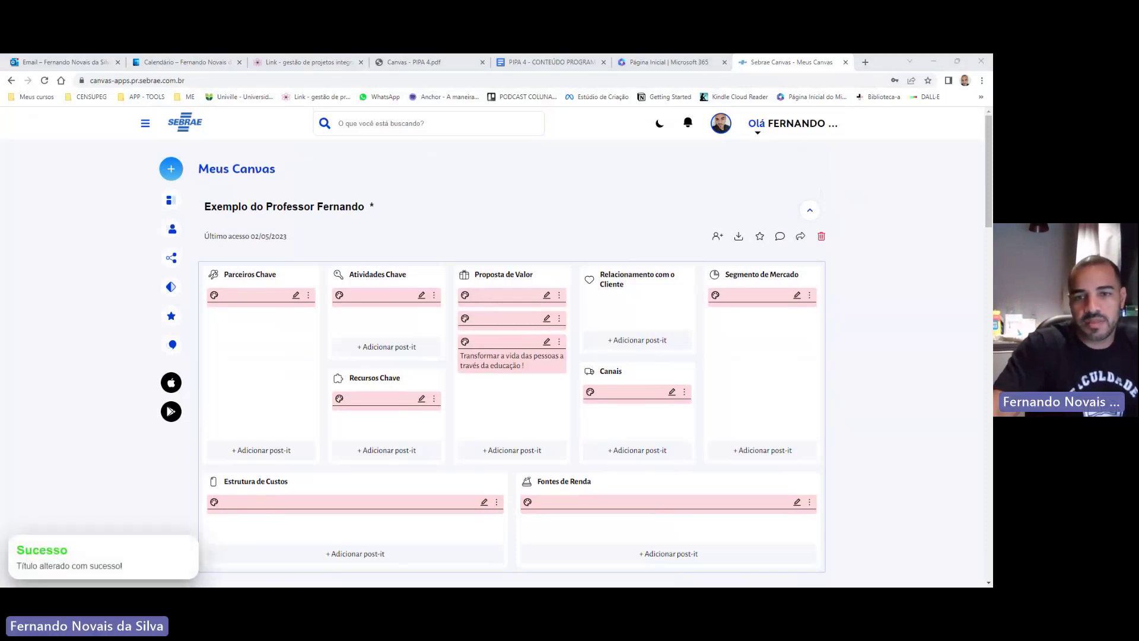